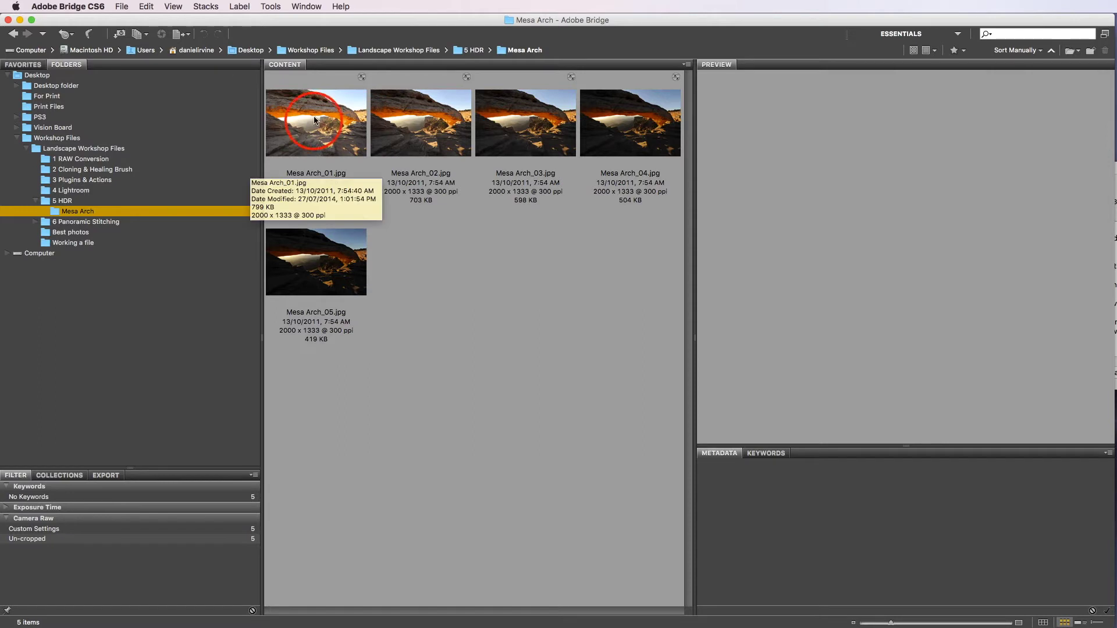
Preview Mesa Arch_01 and the darkest exposure, Mesa Arch_05, then clear the thumbnail selection.
left_click(316, 122)
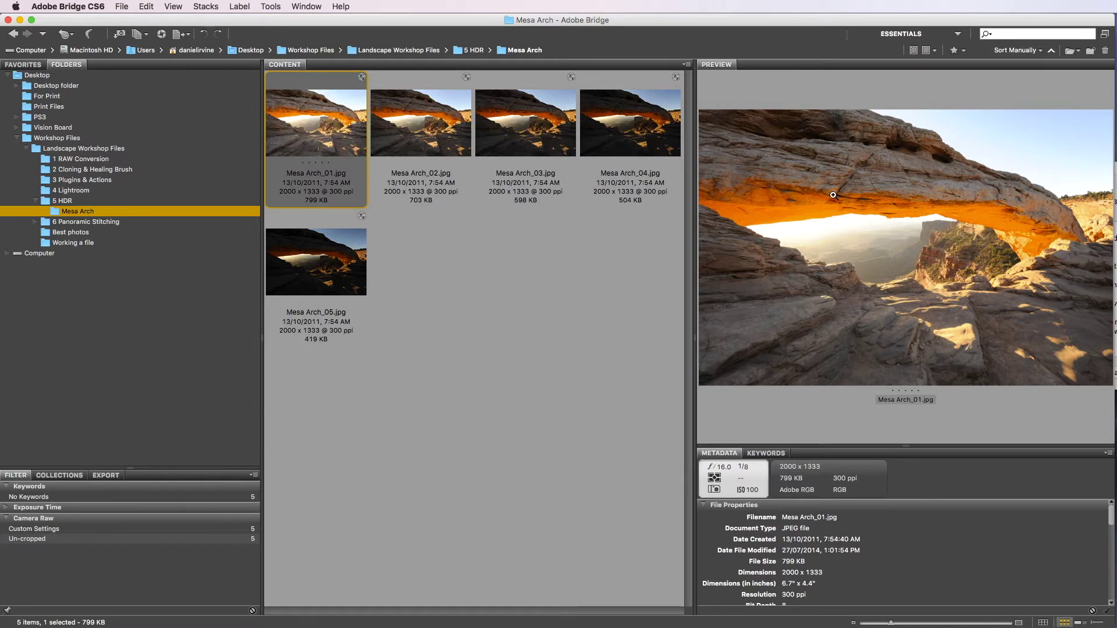
left_click(308, 256)
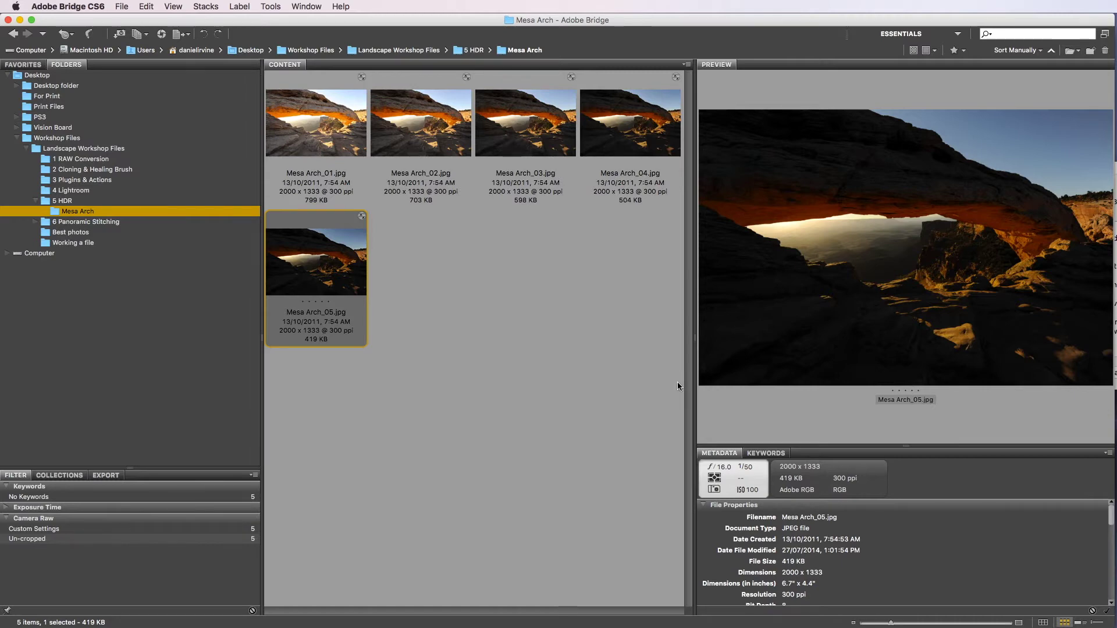
left_click(450, 452)
left_click(332, 414)
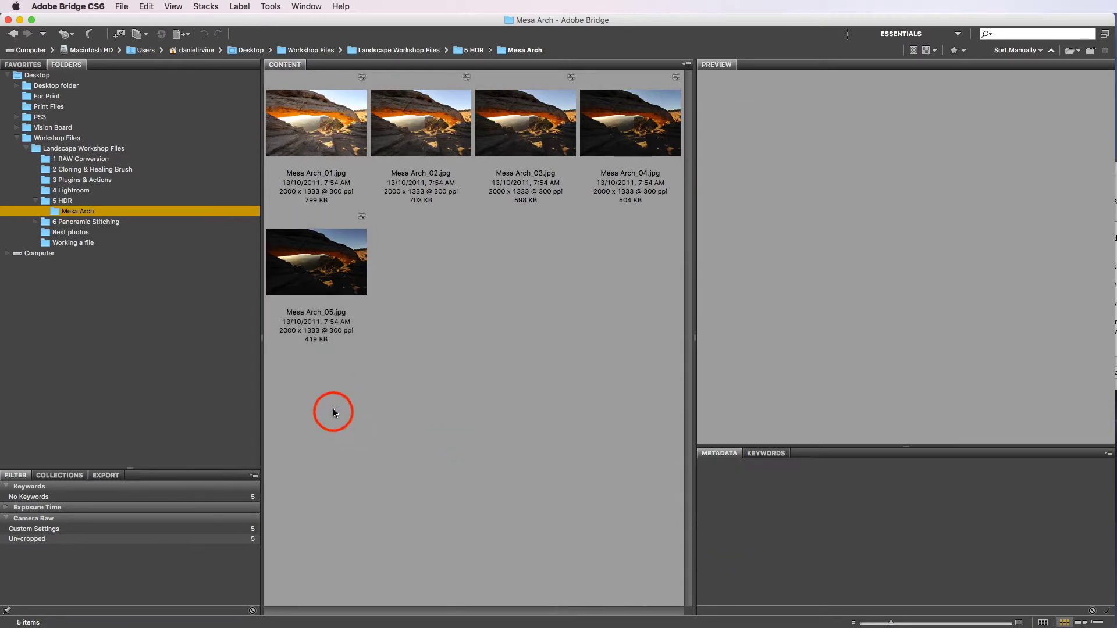
Select all five Mesa Arch exposures and open them with Adobe Photoshop CC 2015.
left_click_drag(334, 412, 628, 101)
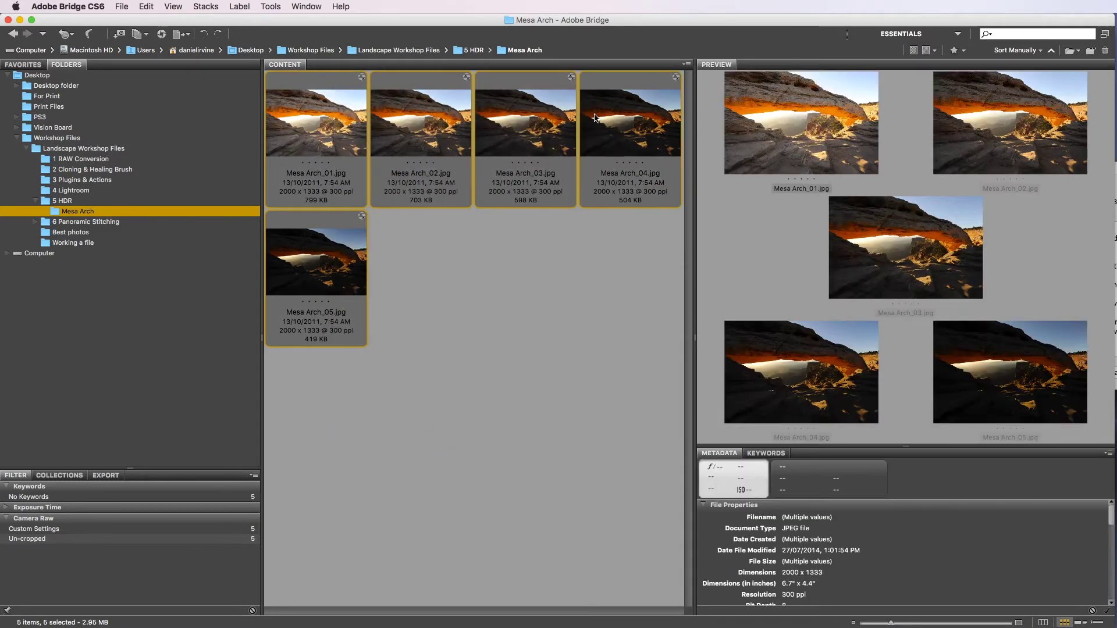
left_click(122, 7)
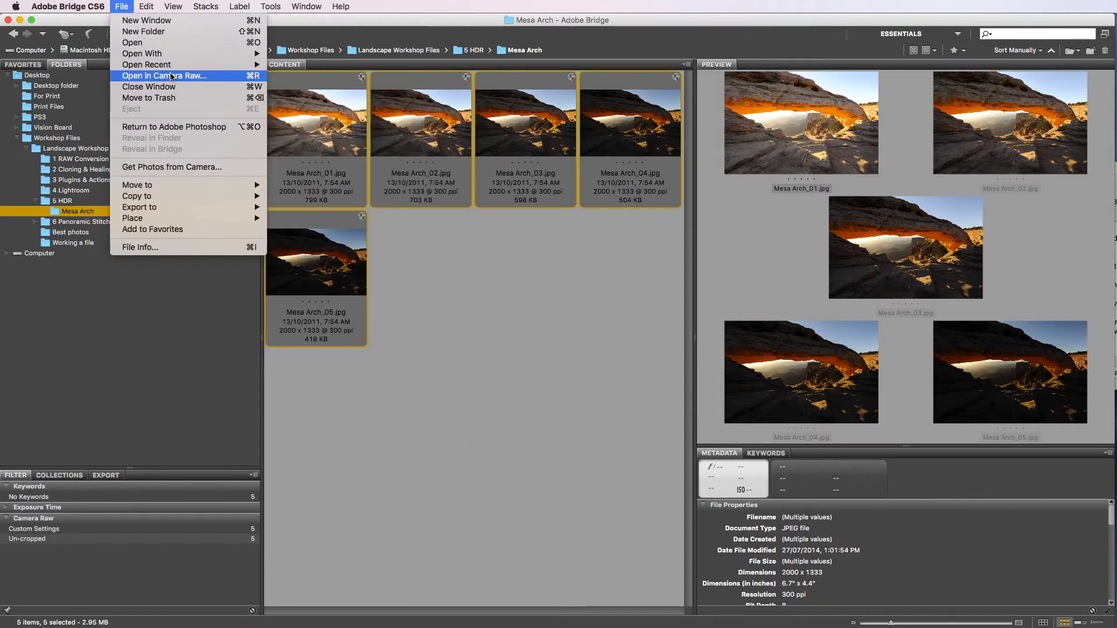
mouse_move(233, 54)
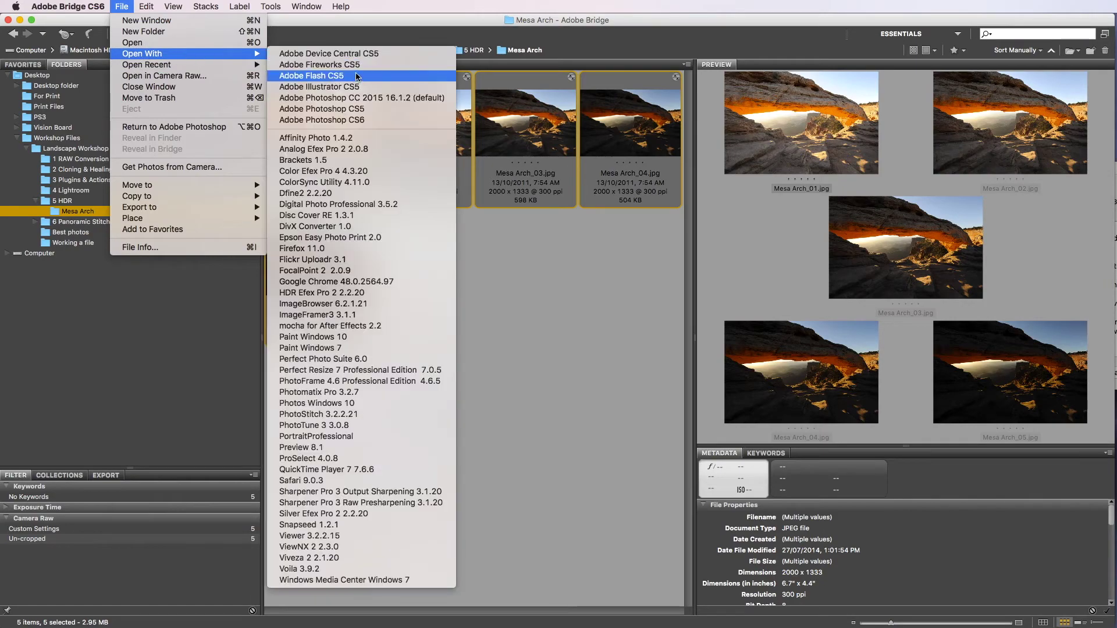
left_click(363, 98)
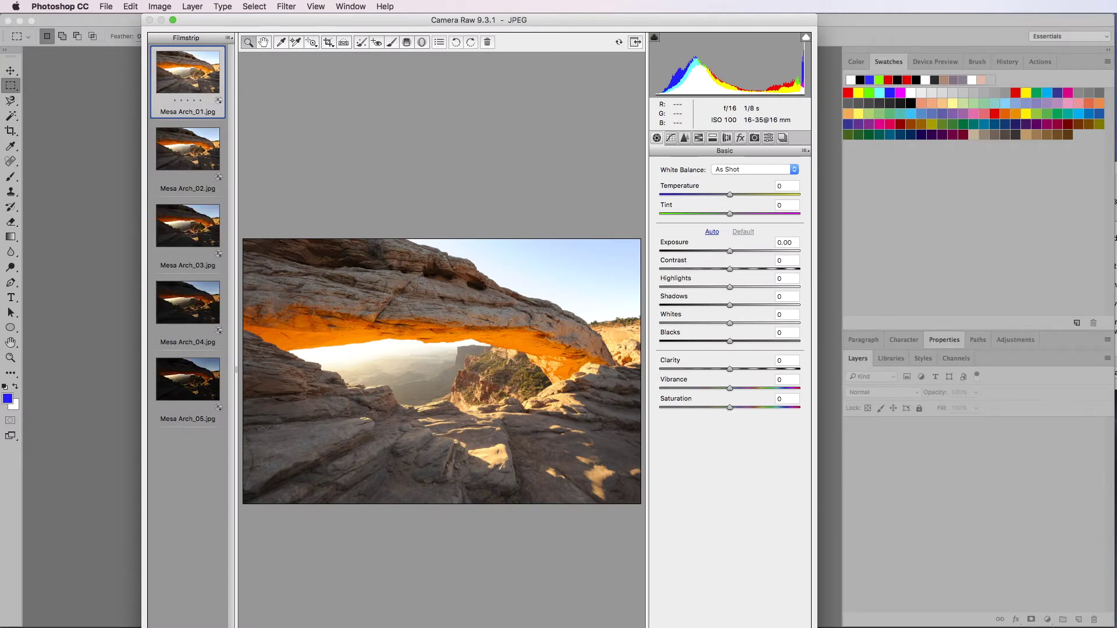
Enlarge Camera Raw, sync settings across all five filmstrip images, and open them in Photoshop.
left_click_drag(817, 611, 914, 611)
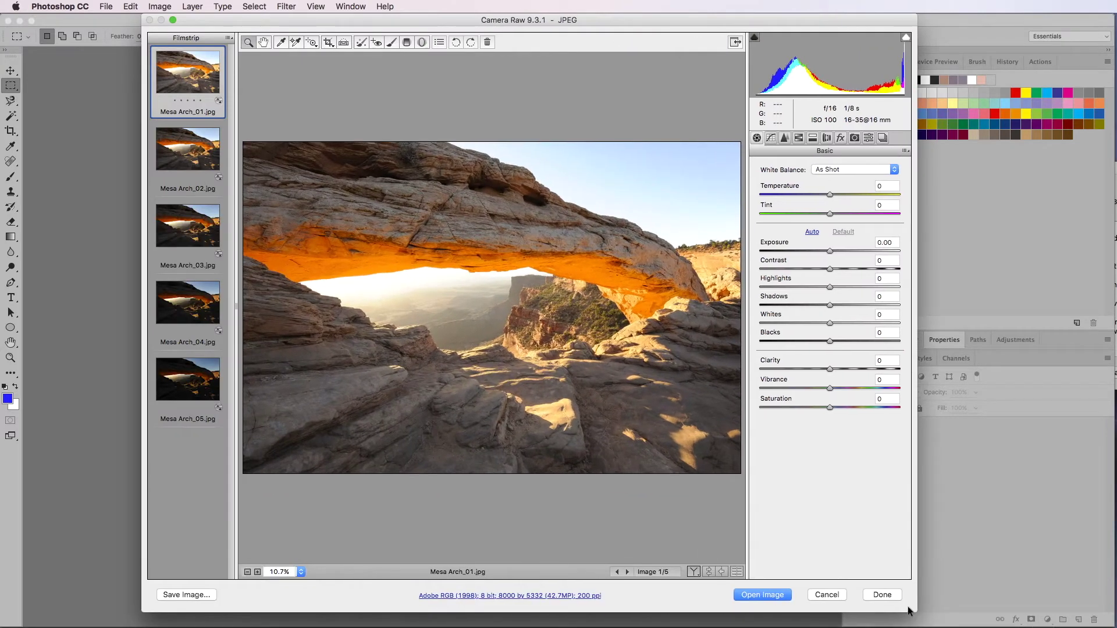
left_click(229, 37)
left_click(252, 51)
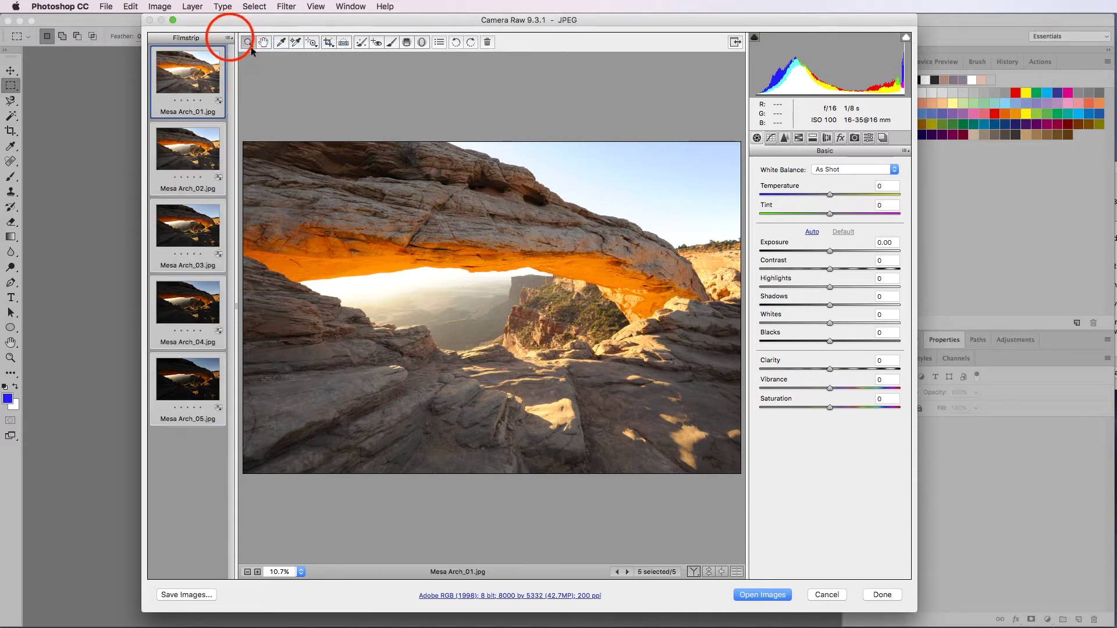
left_click(229, 38)
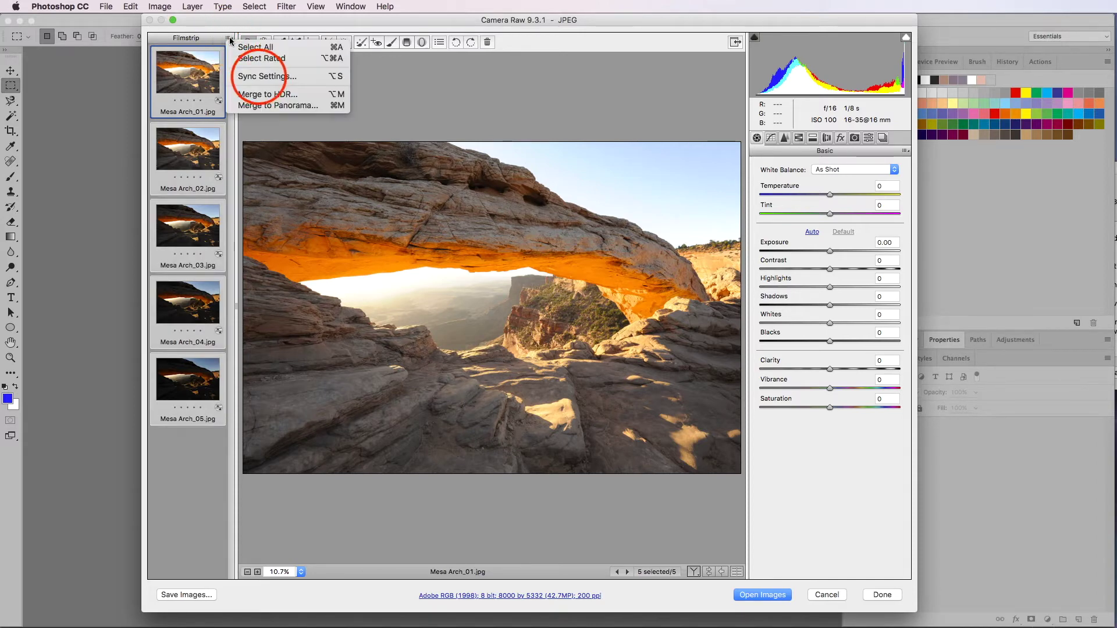
left_click(259, 82)
left_click(1077, 178)
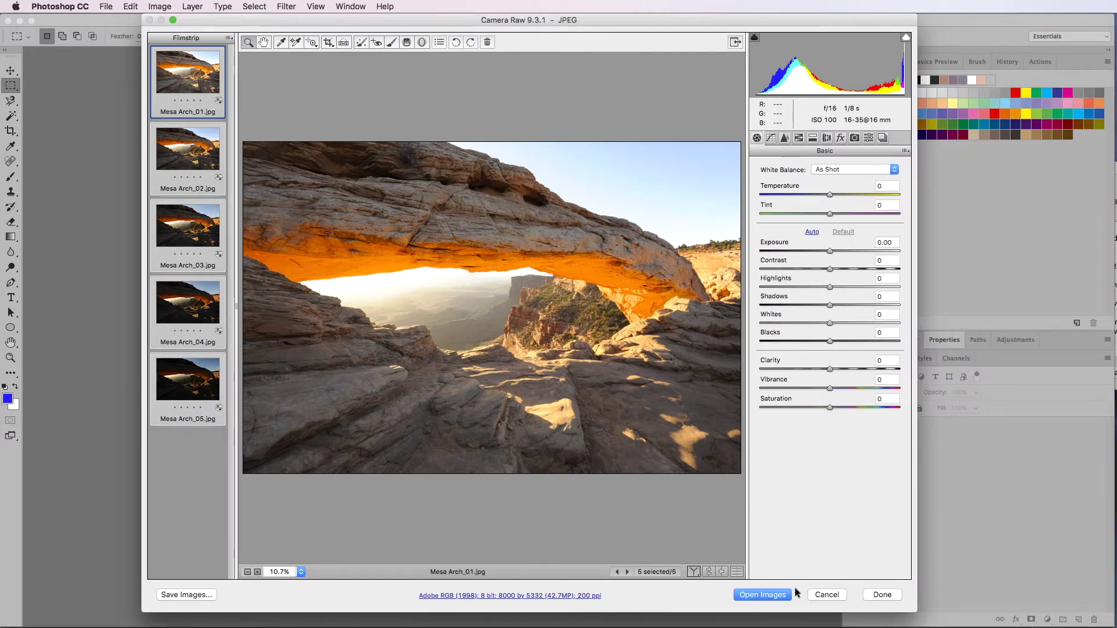
left_click(768, 602)
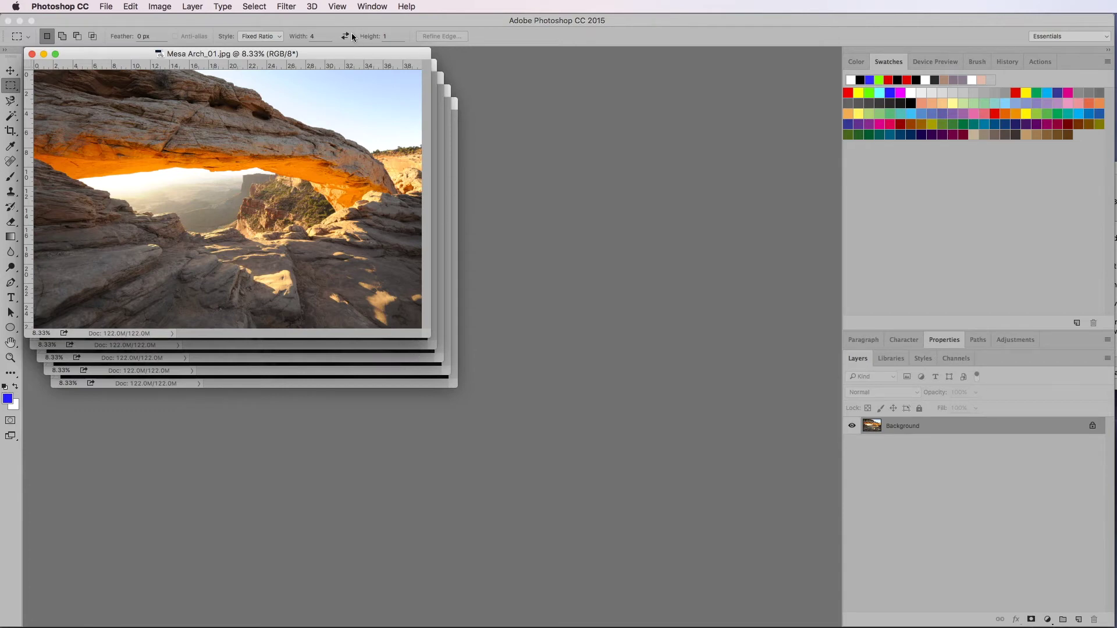
Launch Merge to HDR Pro, centre its dialog, add the five open files, and confirm.
left_click(106, 7)
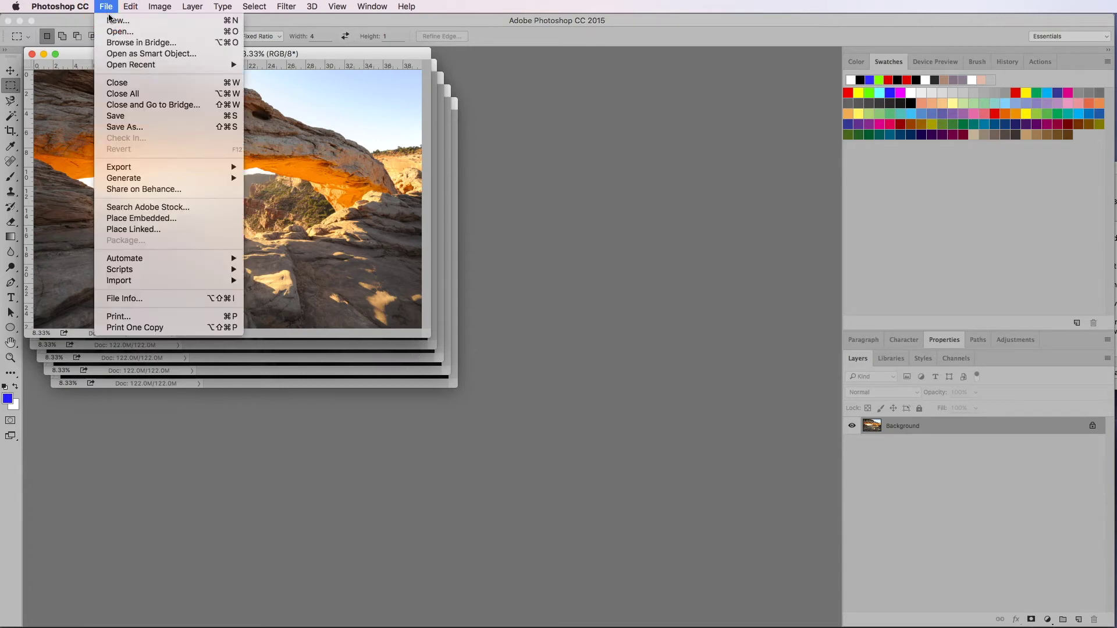
mouse_move(217, 259)
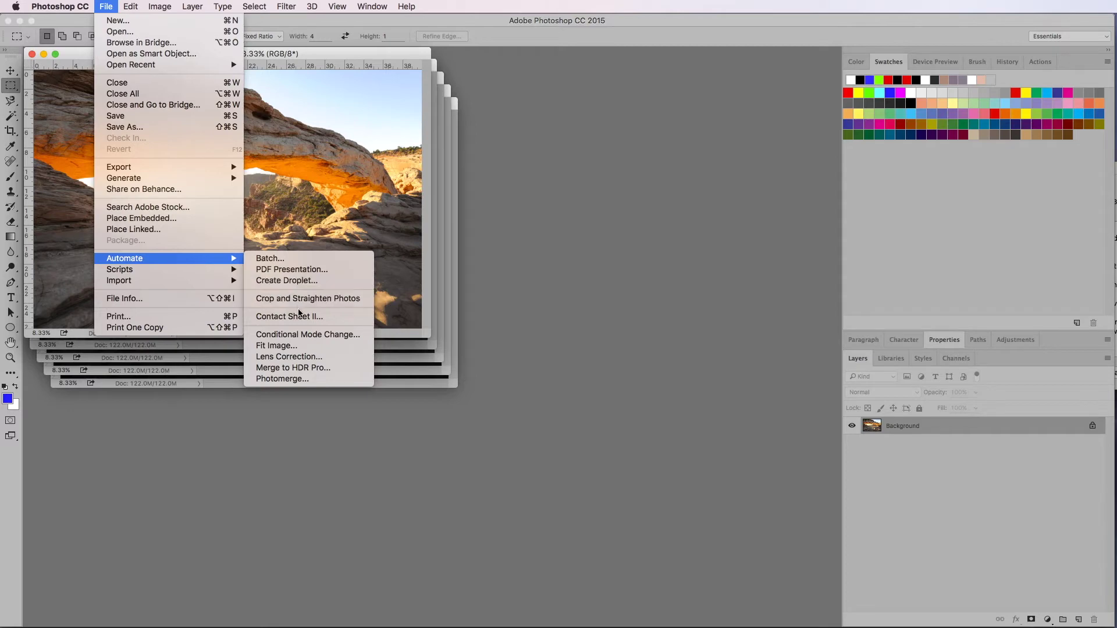
left_click(301, 369)
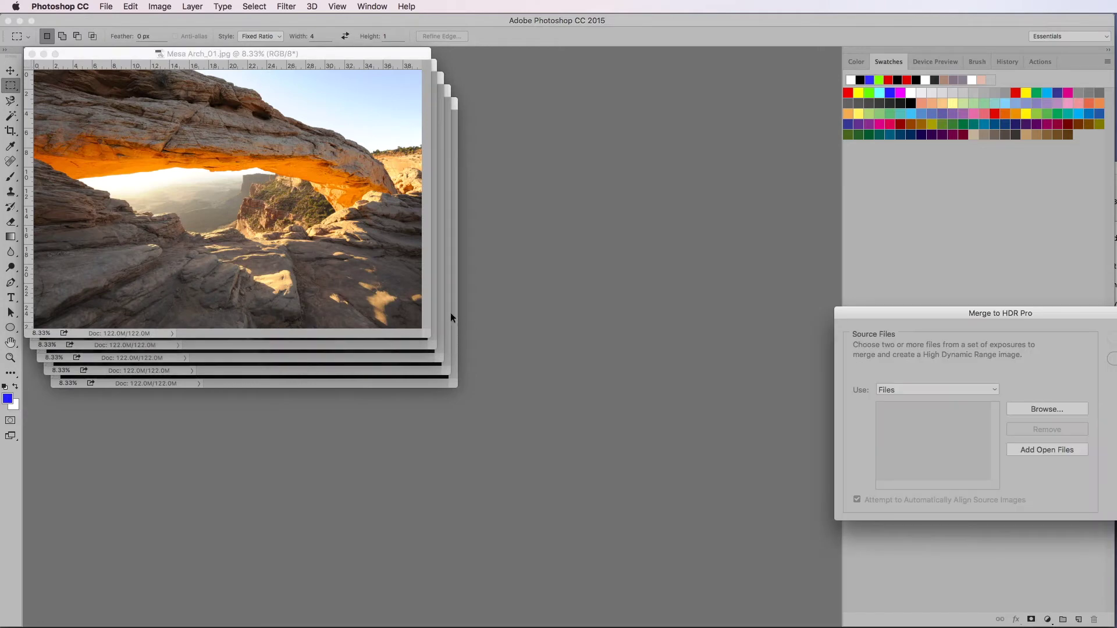
left_click(905, 315)
left_click_drag(906, 314, 593, 170)
left_click(750, 303)
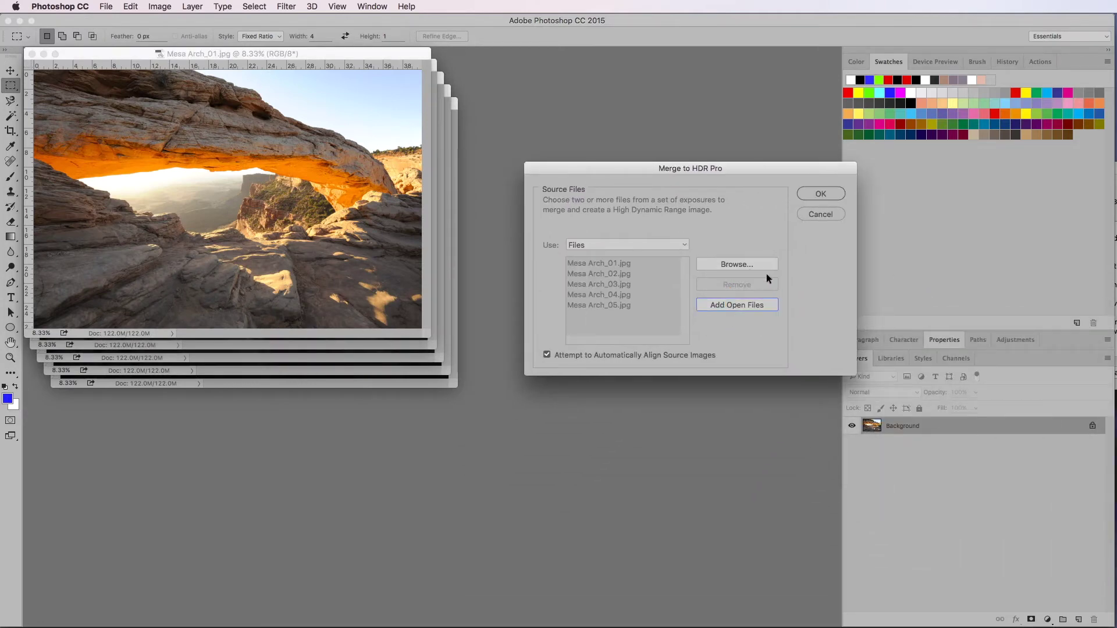
left_click(801, 194)
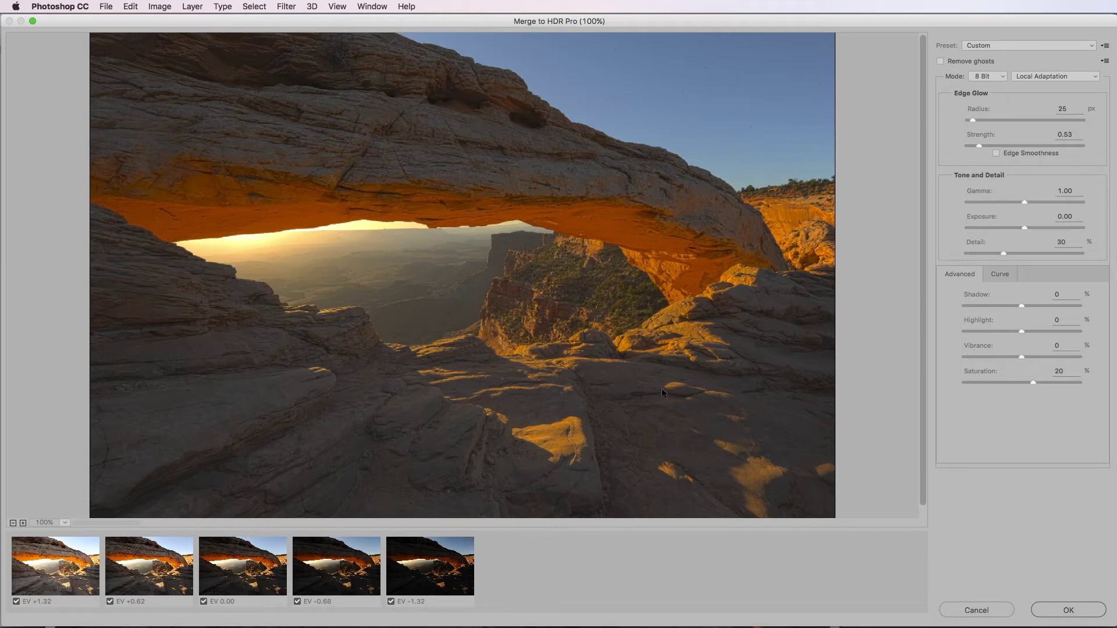
Change Gamma from 1.00 to 1.67 on its slider, flattening the merged preview.
left_click(1025, 200)
Compare the flat and high-contrast Gamma extremes, then settle Gamma at 1.18.
left_click_drag(1057, 202, 1078, 195)
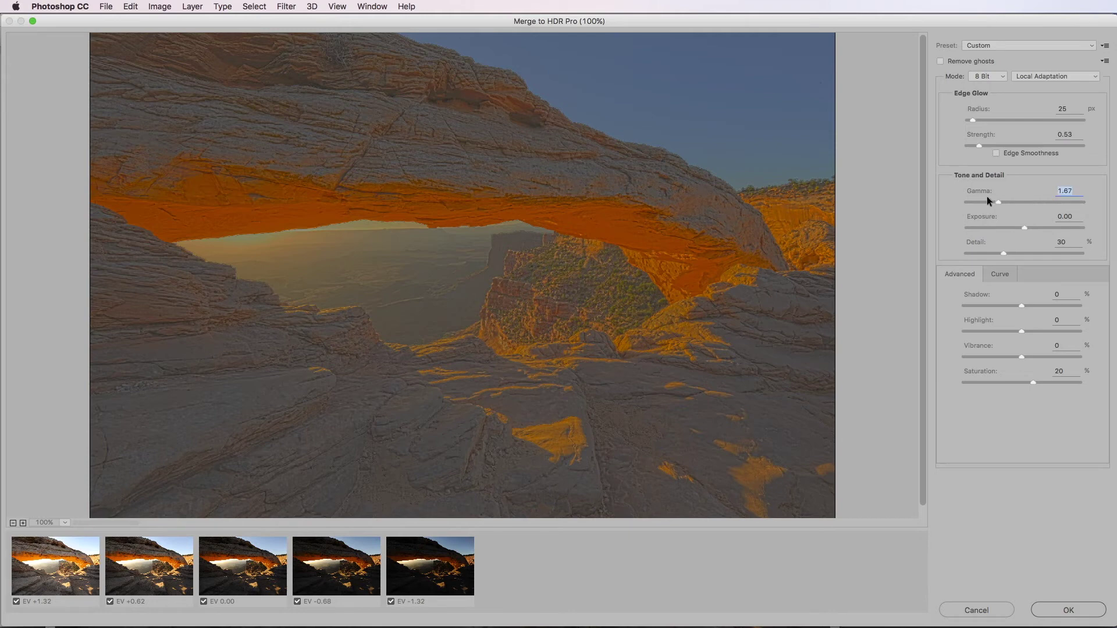
left_click(1015, 211)
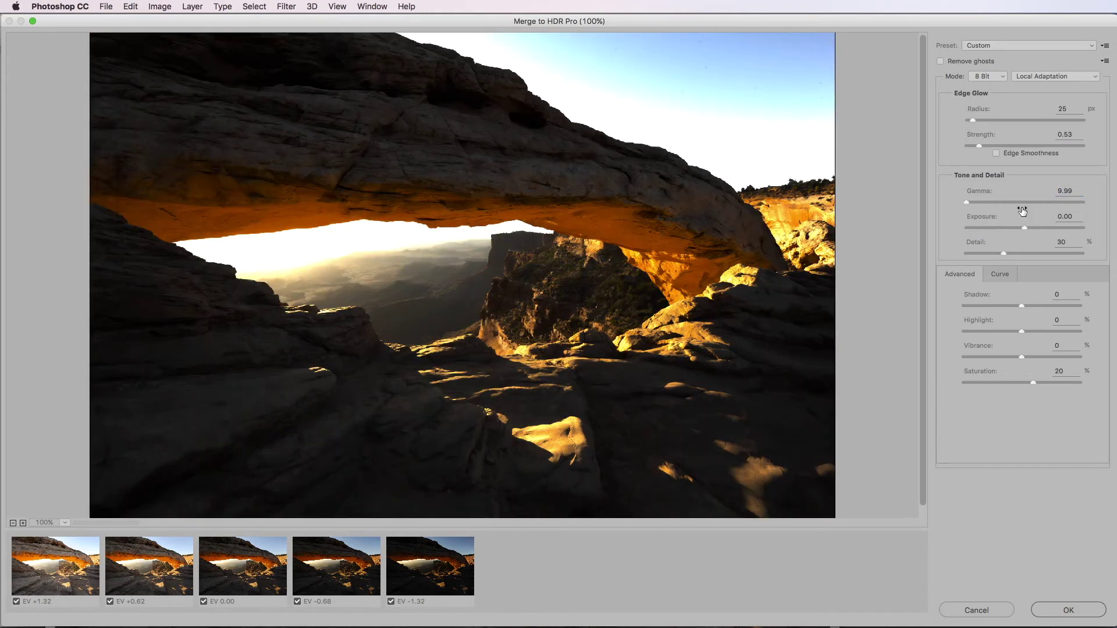
left_click(968, 199)
left_click_drag(966, 207, 1025, 207)
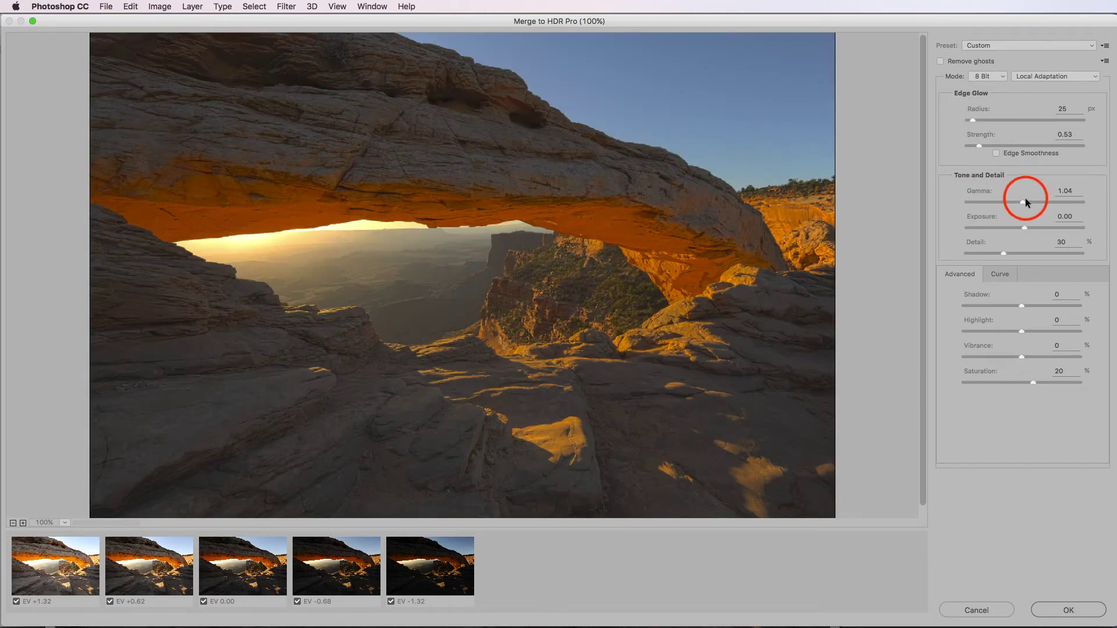
left_click_drag(1025, 198, 1017, 201)
Try brighter and darker Exposure values, then set Exposure to -0.30.
left_click(1024, 228)
left_click_drag(1027, 227, 1036, 223)
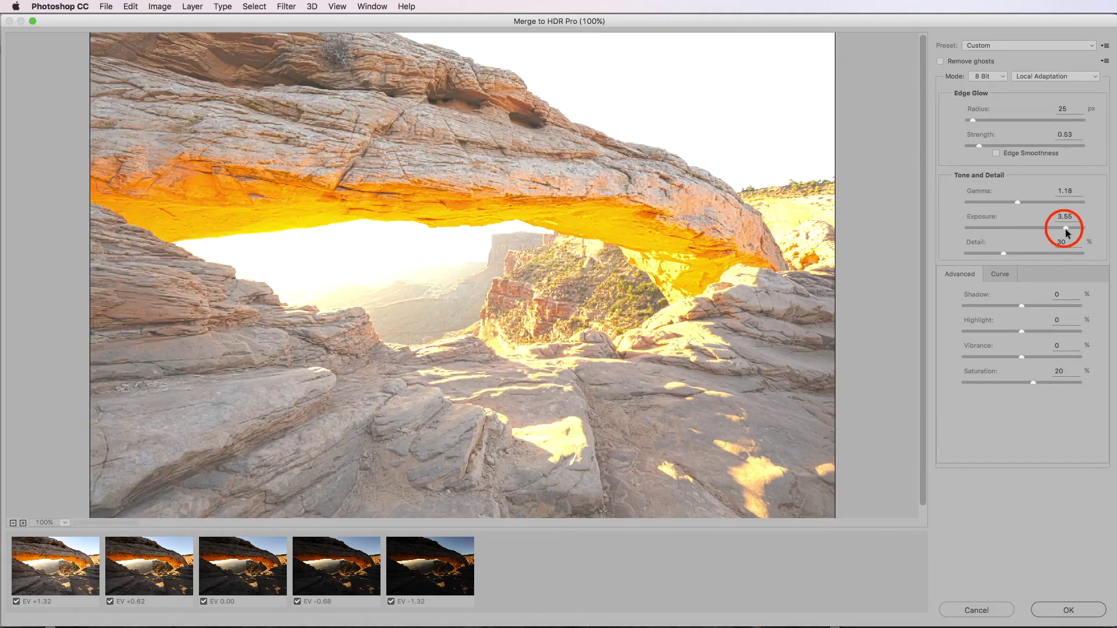
left_click_drag(1065, 228, 1006, 226)
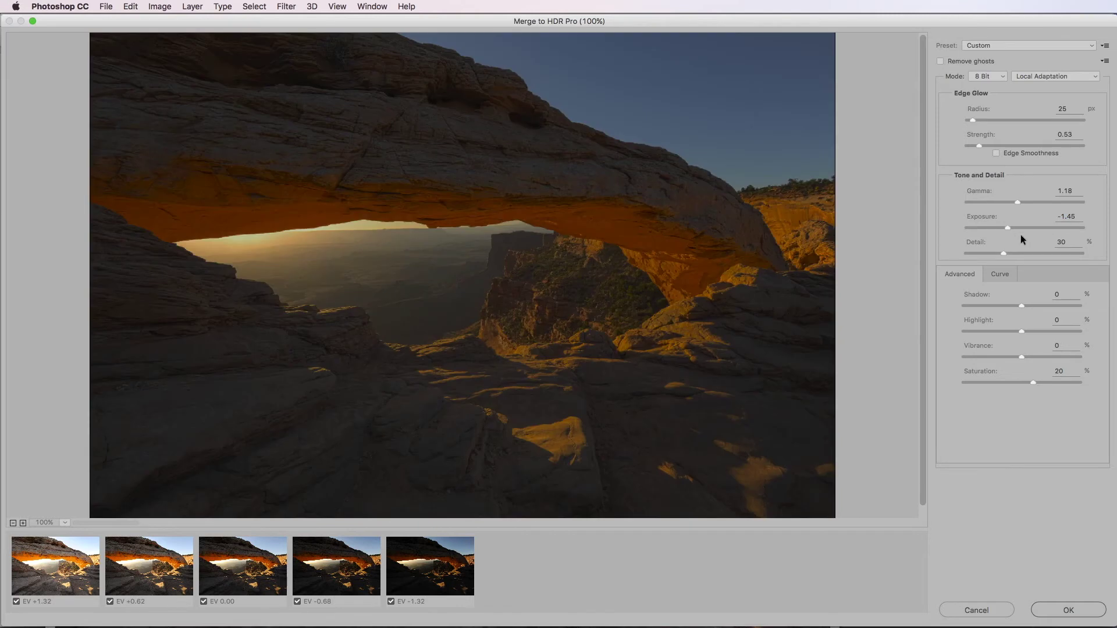
left_click(1009, 228)
left_click_drag(1010, 230, 1021, 231)
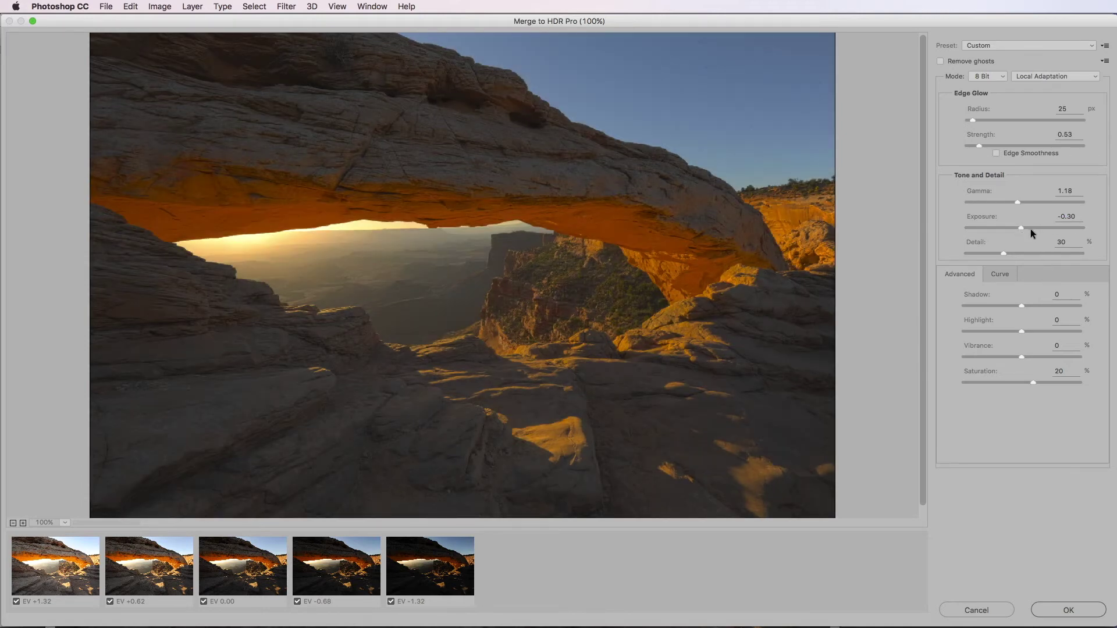
Compare higher Detail amounts, then set Detail to 42%.
left_click(1009, 253)
left_click(1068, 251)
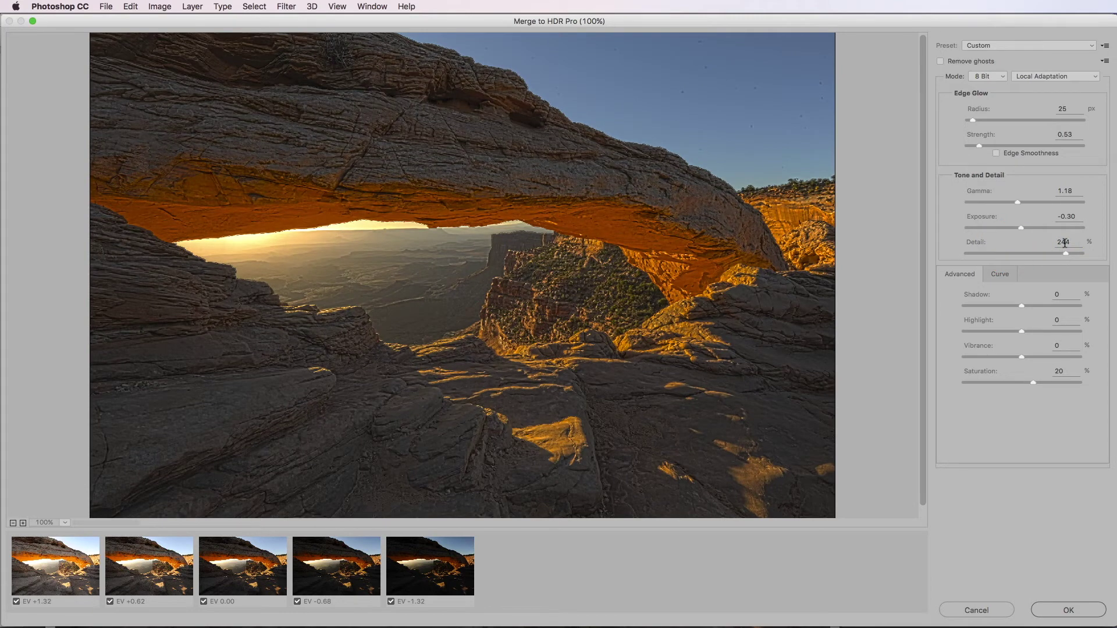
left_click(1060, 254)
left_click_drag(1013, 251, 1007, 254)
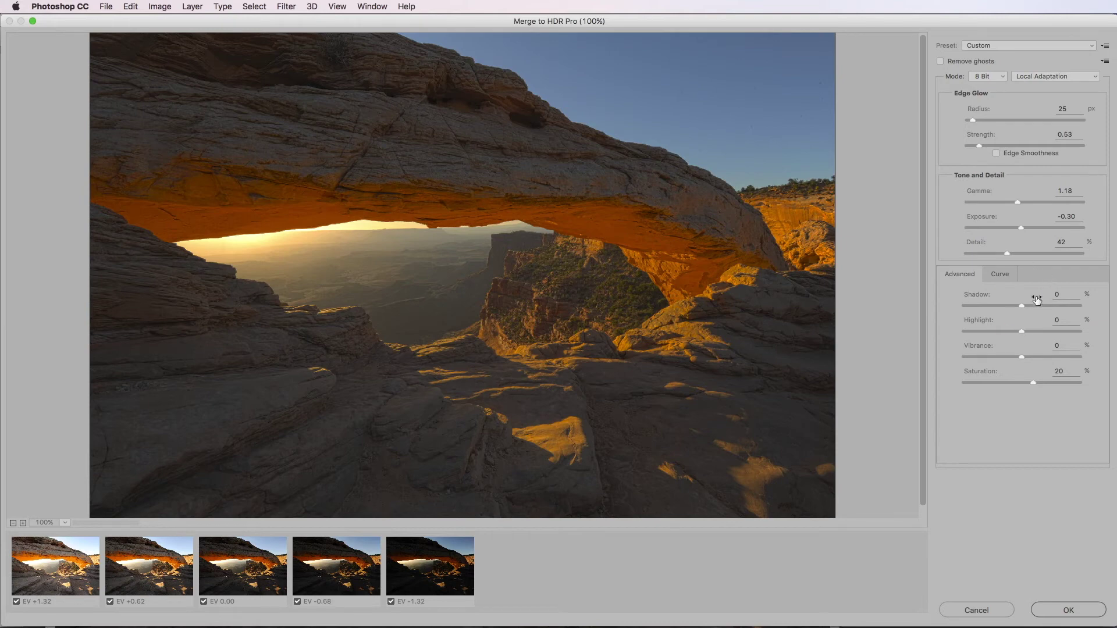
Set Shadow to -33% and Highlight to -11%, and widen Edge Glow Radius to 270 px.
left_click_drag(1021, 305, 1011, 306)
left_click(1022, 331)
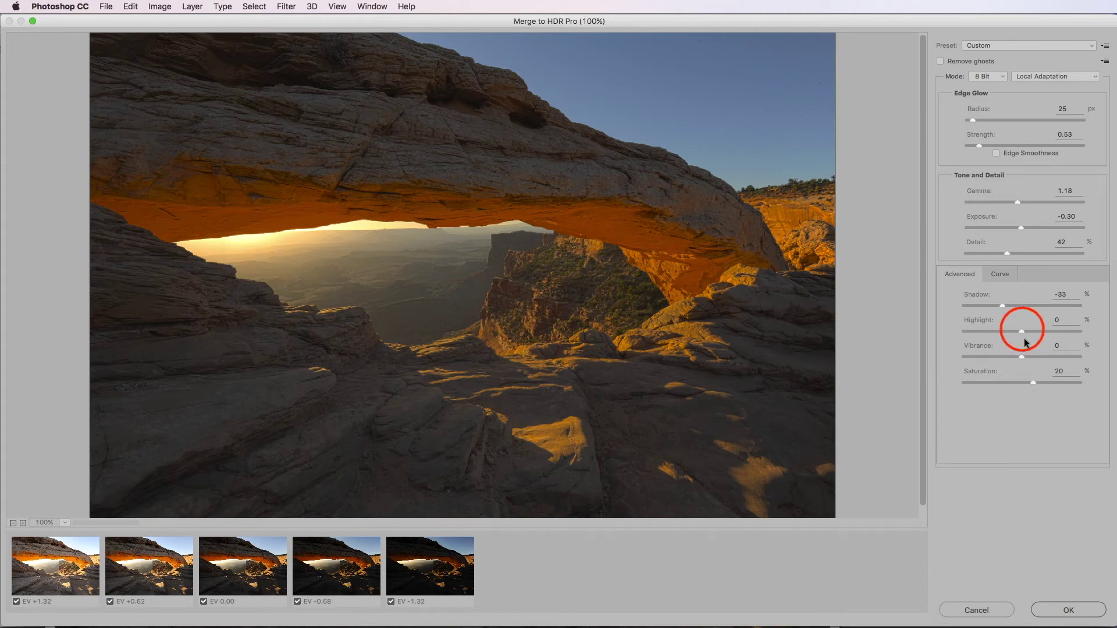
left_click(1054, 331)
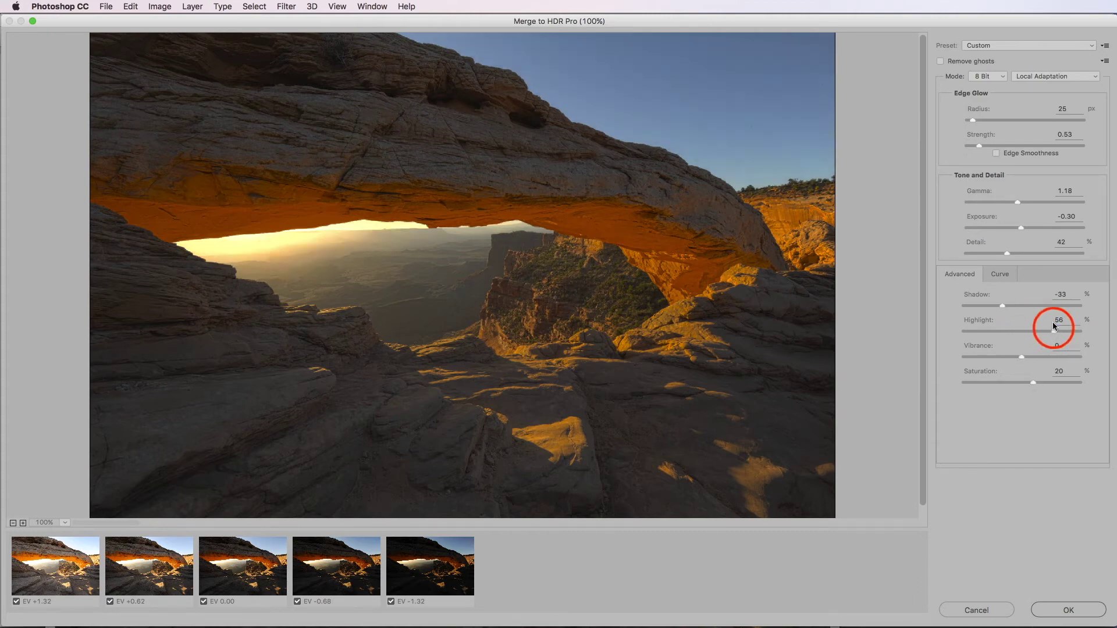
left_click_drag(1020, 332, 1015, 332)
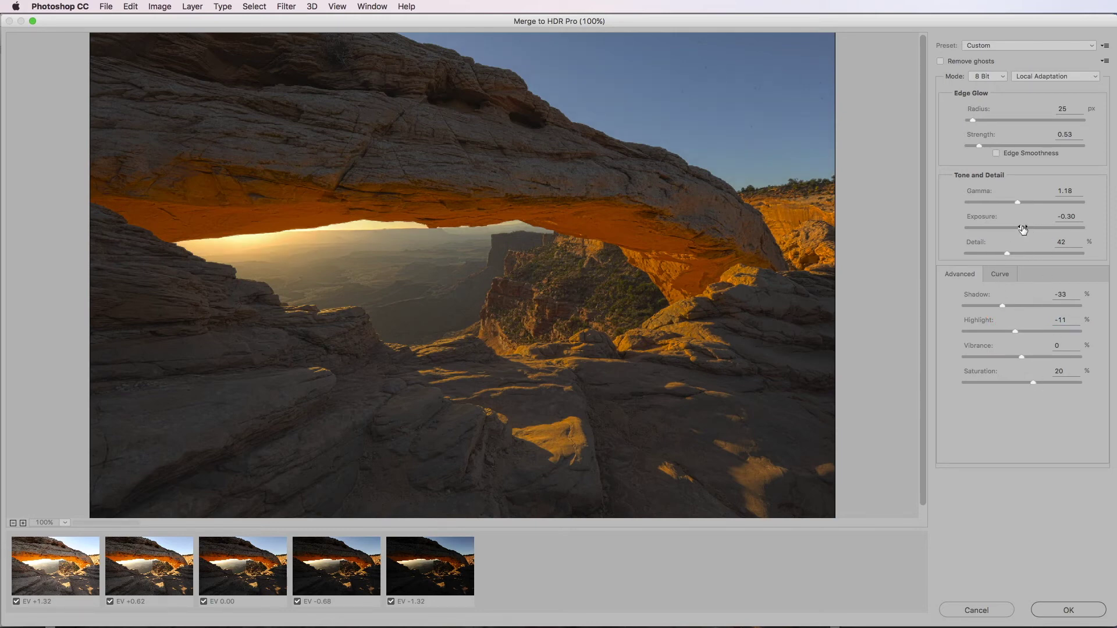
left_click_drag(972, 119, 1030, 120)
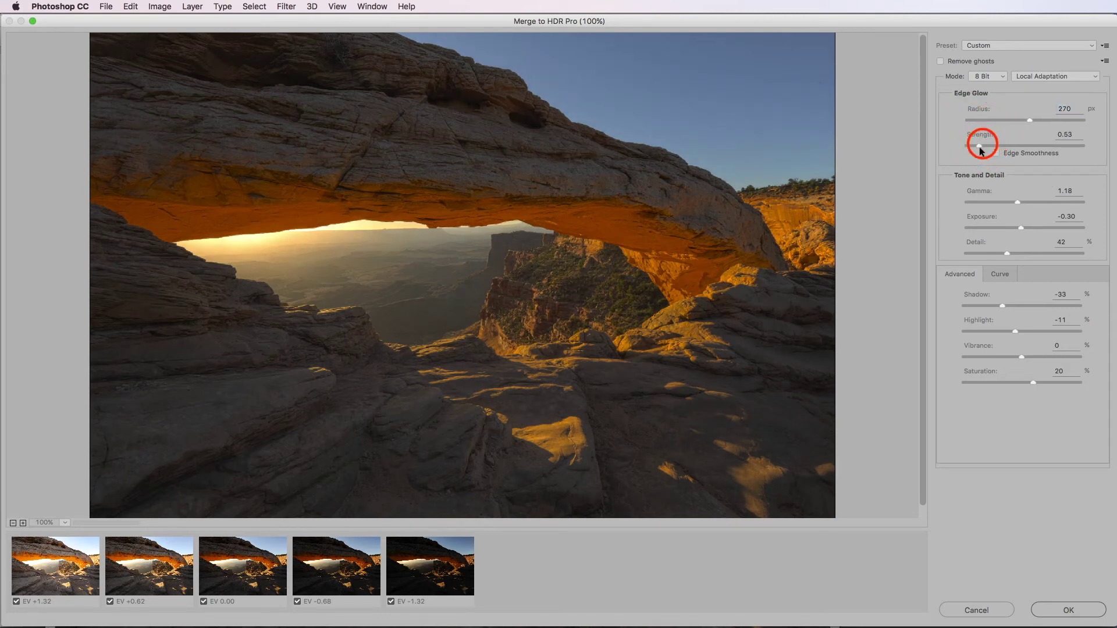
Try Edge Glow Strength 2.50, then set Strength 0.10 and Radius 83 px.
left_click_drag(979, 145, 1038, 145)
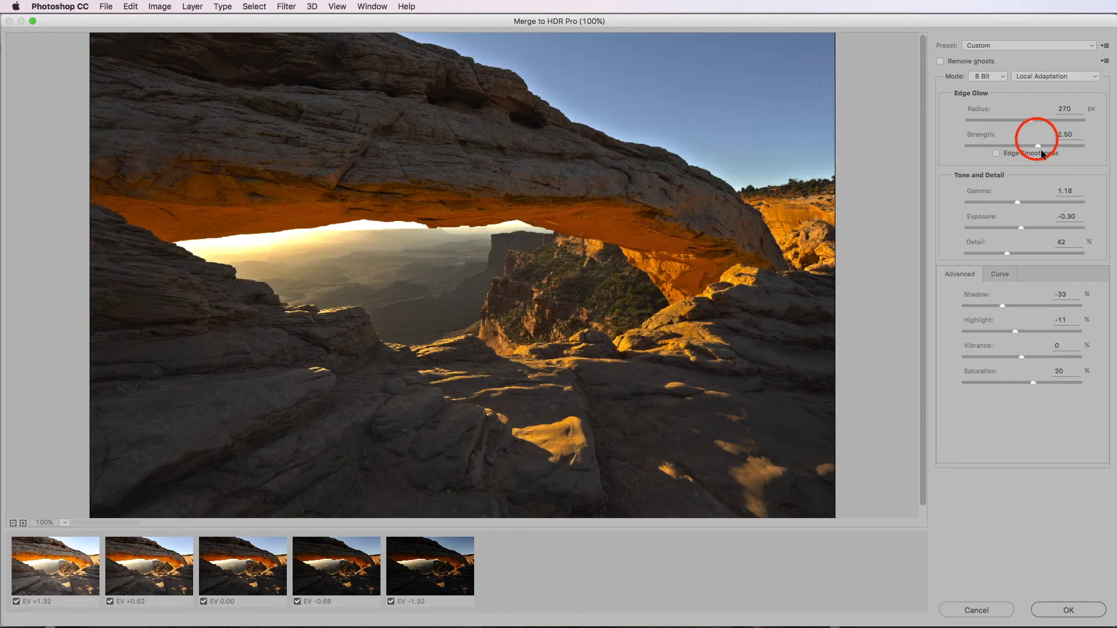
left_click_drag(1038, 145, 977, 151)
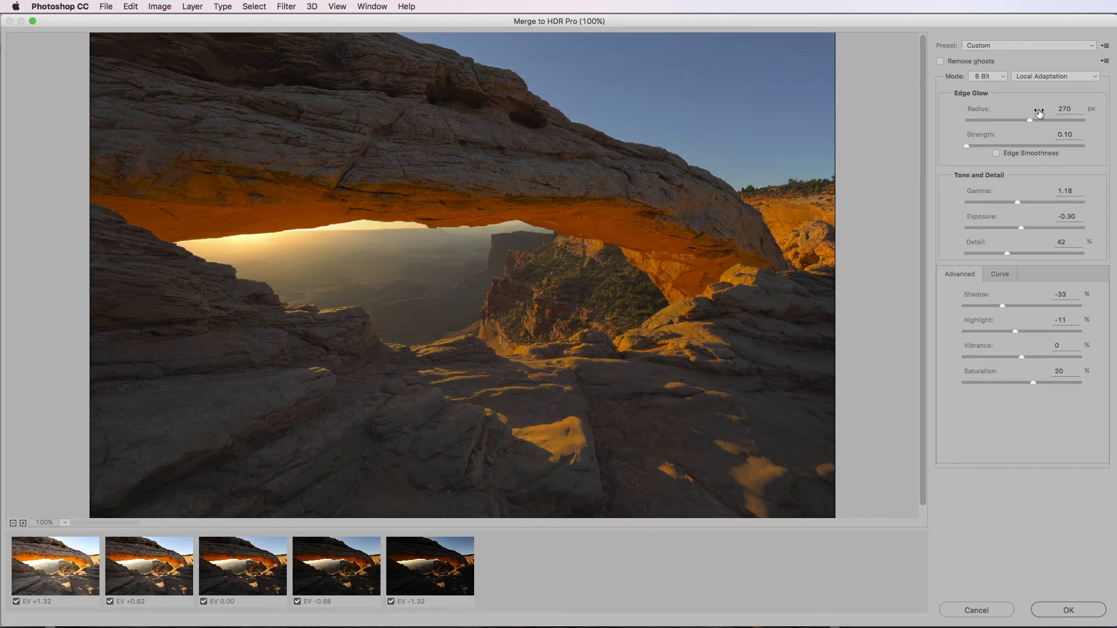
left_click_drag(1030, 121, 987, 121)
Accept the Merge to HDR Pro settings to create the Untitled_HDR2 document.
left_click(1070, 609)
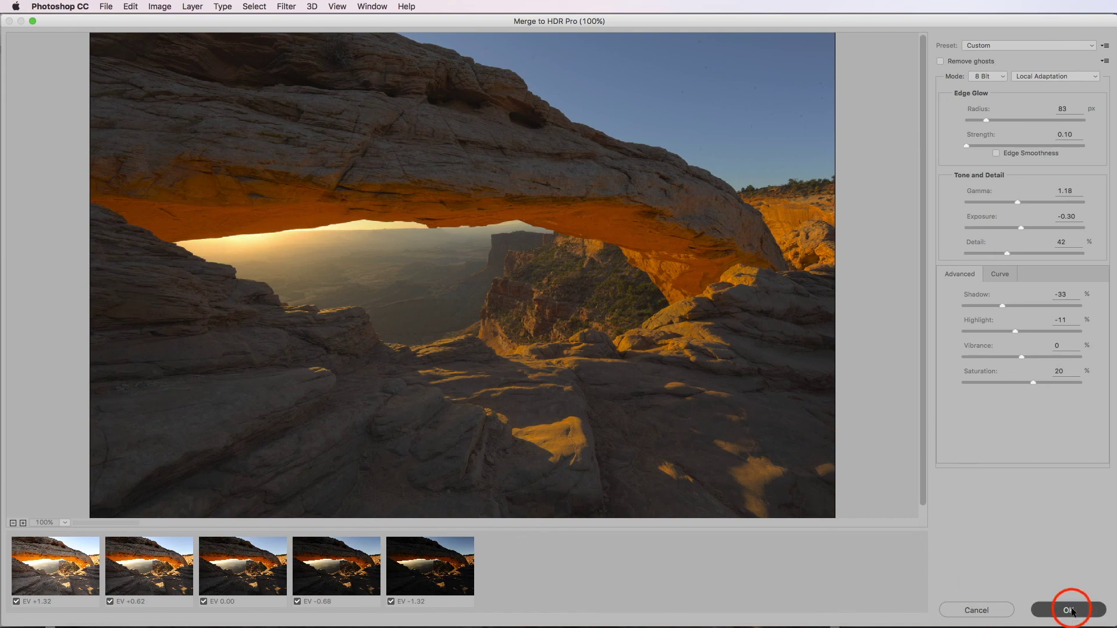